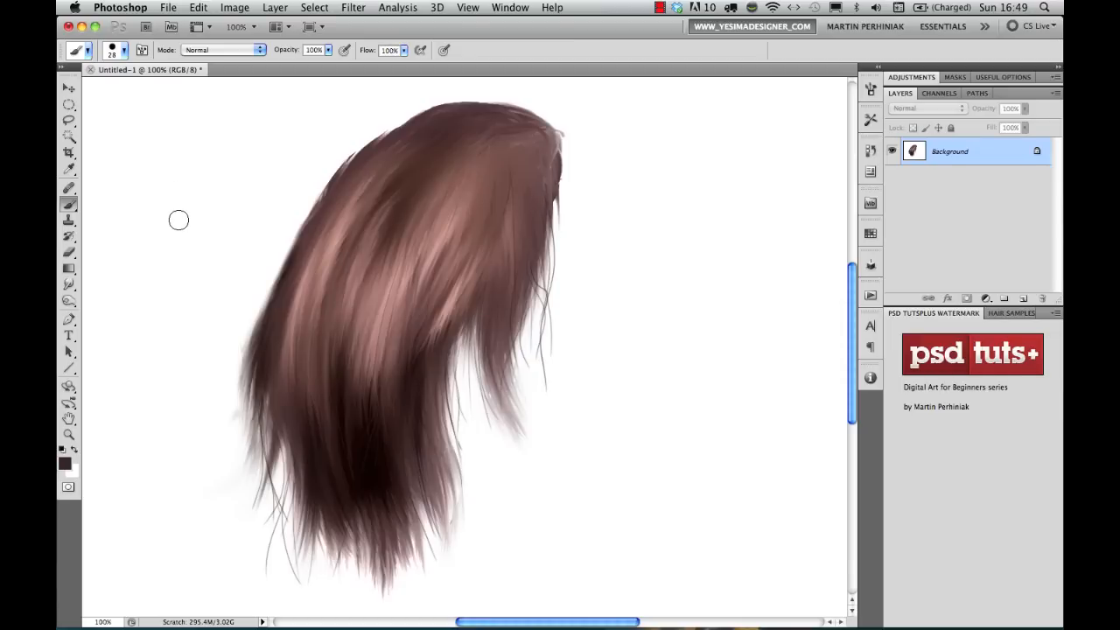
# - Bring up the Mixer Brush Tool and the Sharpen Tool in turn to examine their options
pyautogui.click(69, 205)
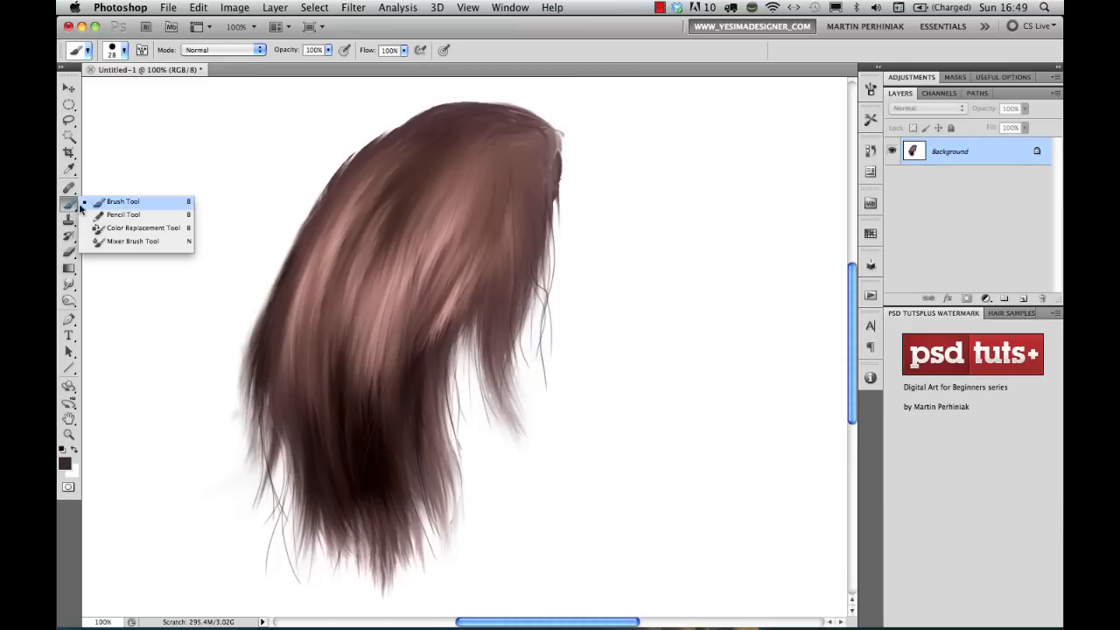
pyautogui.click(138, 241)
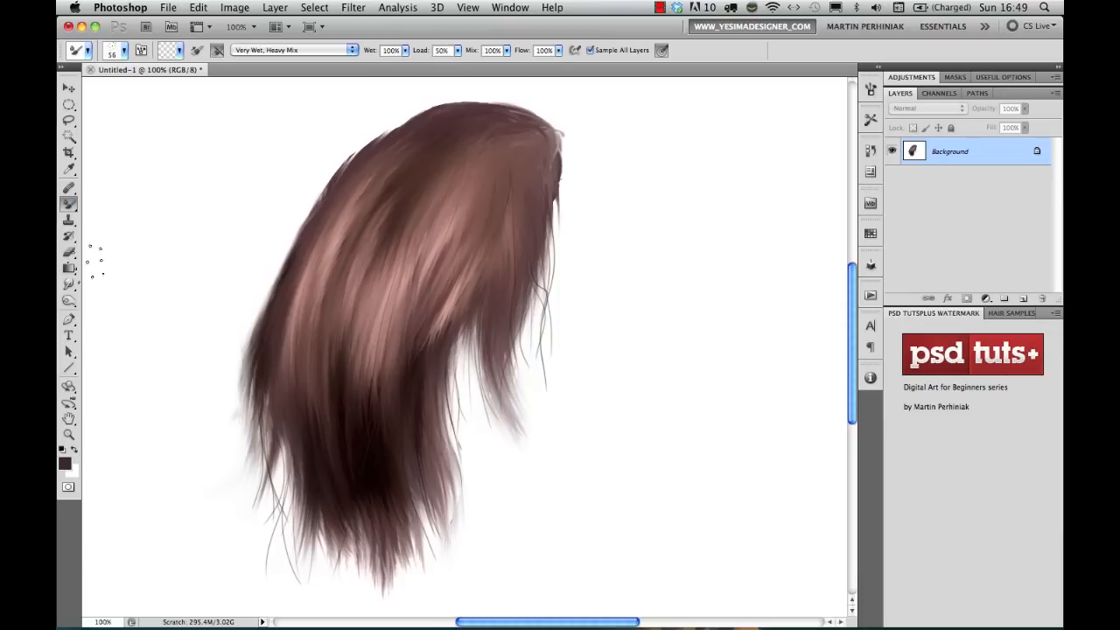
pyautogui.click(70, 283)
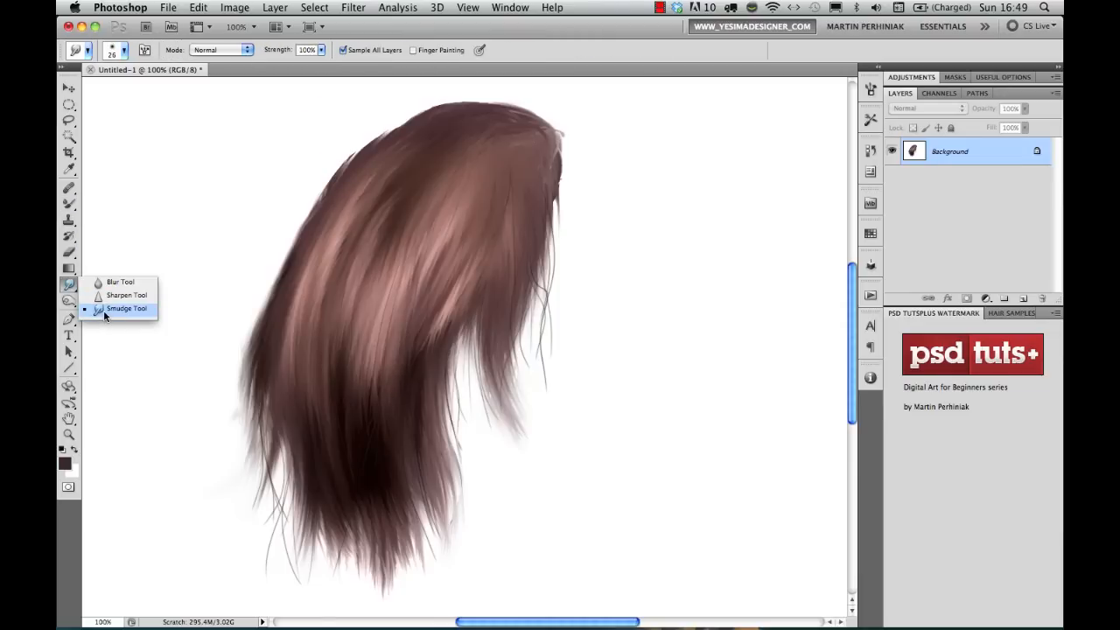
pyautogui.click(103, 296)
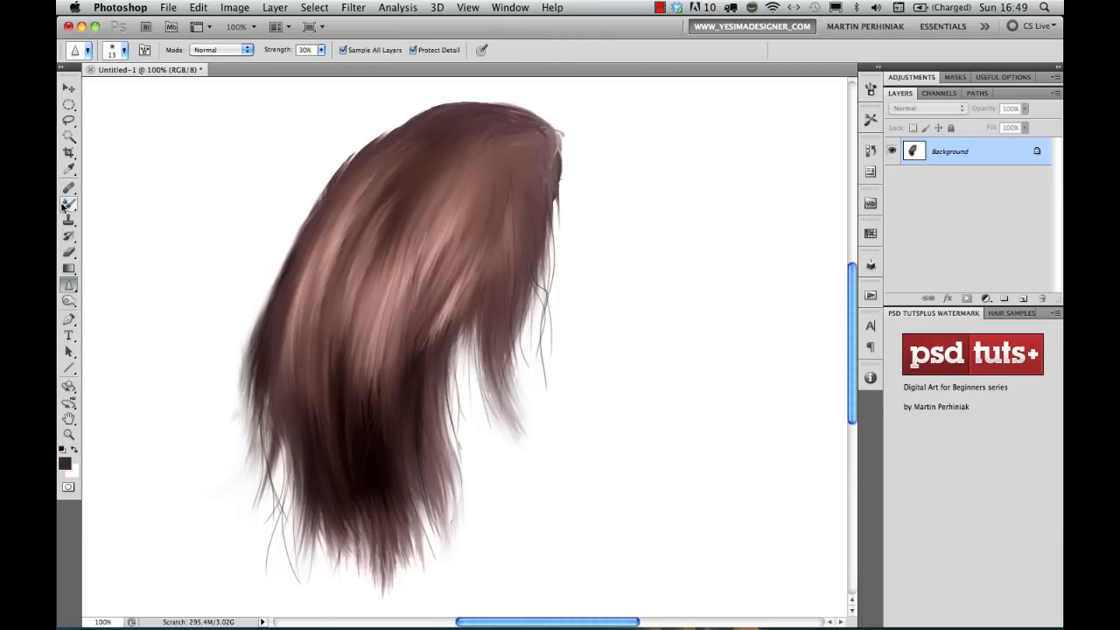
pyautogui.click(69, 203)
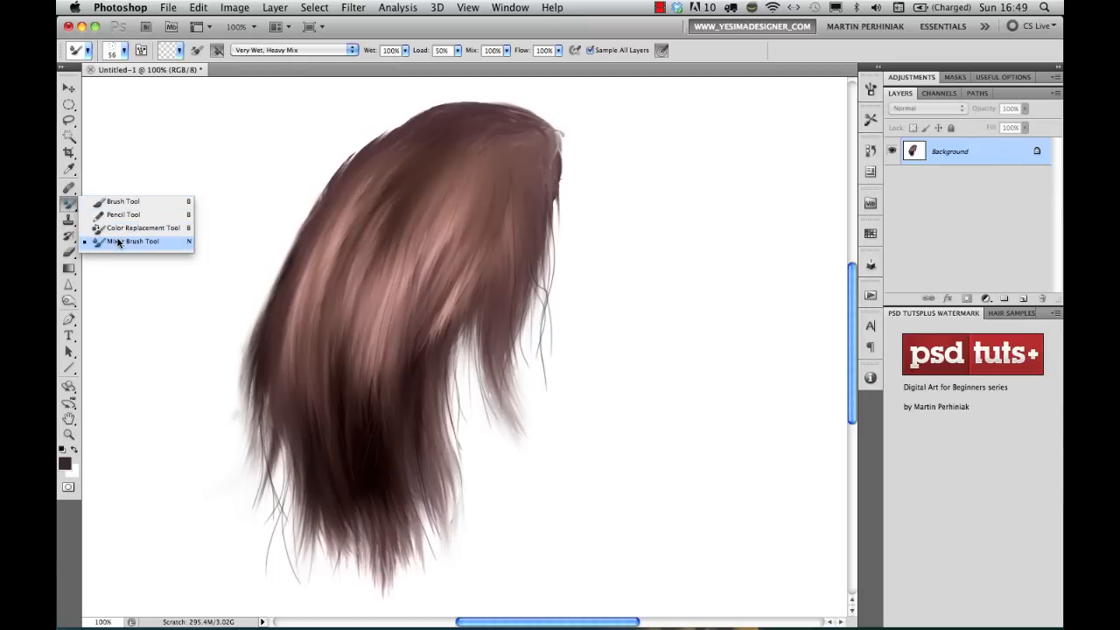
pyautogui.click(67, 207)
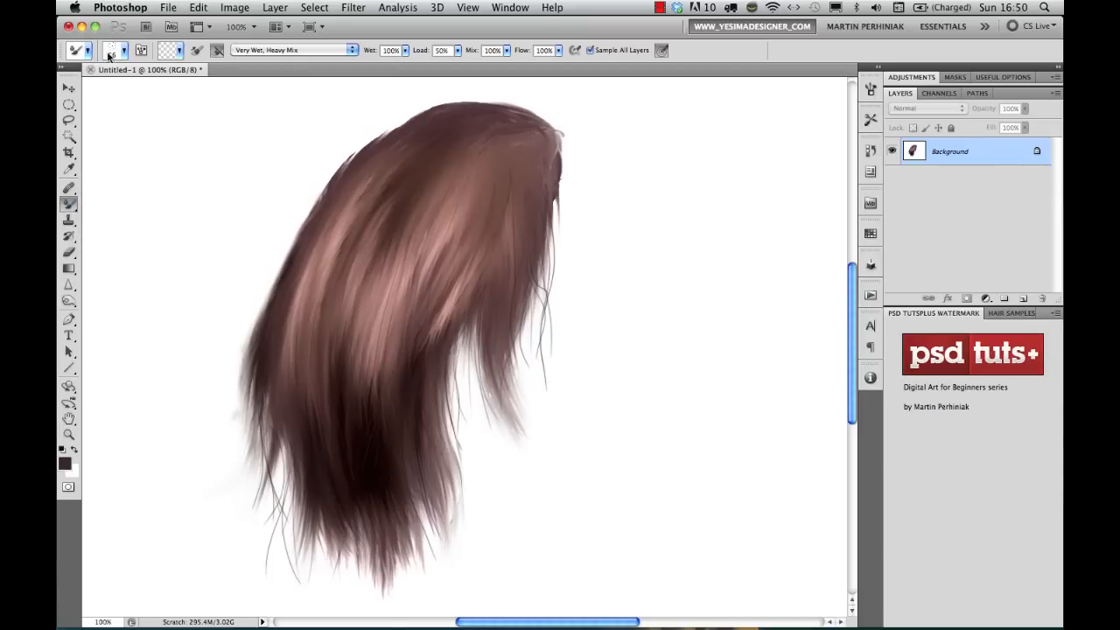
# - Paint a small solid blob on the blank canvas beside the hair with the Brush Tool, using a dark brown sampled from the hair
pyautogui.click(69, 203)
pyautogui.click(107, 204)
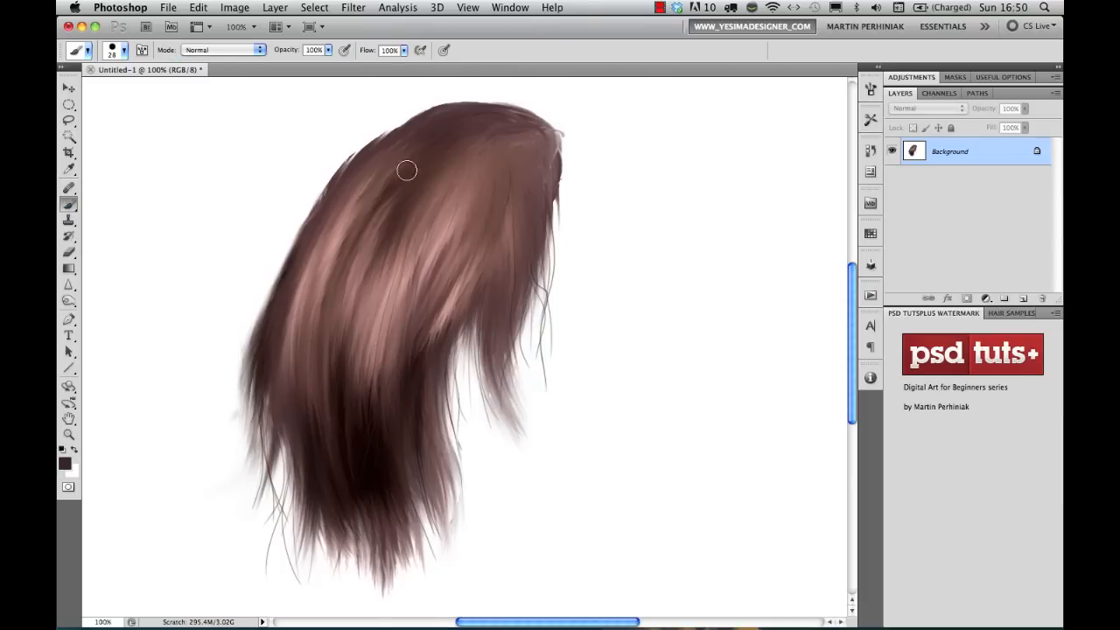
pyautogui.keyDown('alt'); pyautogui.click(407, 215); pyautogui.keyUp('alt')
pyautogui.moveTo(675, 208)
pyautogui.mouseDown()
pyautogui.moveTo(695, 184)
pyautogui.moveTo(678, 197)
pyautogui.moveTo(678, 232)
pyautogui.moveTo(707, 219)
pyautogui.moveTo(691, 260)
pyautogui.moveTo(714, 226)
pyautogui.mouseUp()
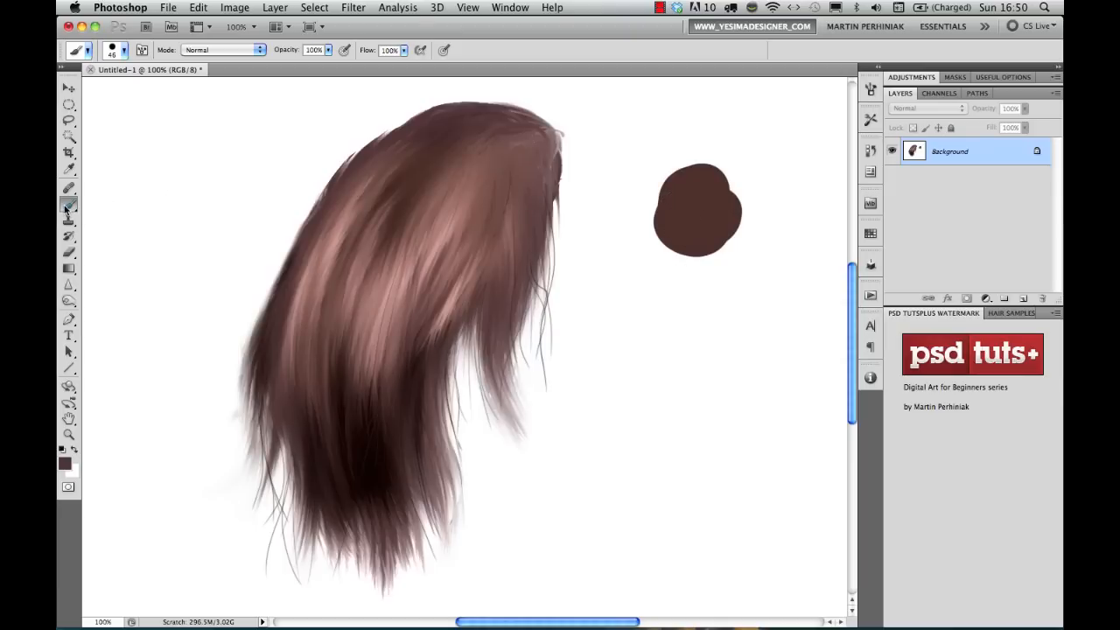
# - Smear the lower edge of the brown blob downward into fine hair strands with the Mixer Brush Tool
pyautogui.moveTo(66, 210)
pyautogui.mouseDown()
pyautogui.moveTo(135, 255)
pyautogui.moveTo(127, 239)
pyautogui.mouseUp()
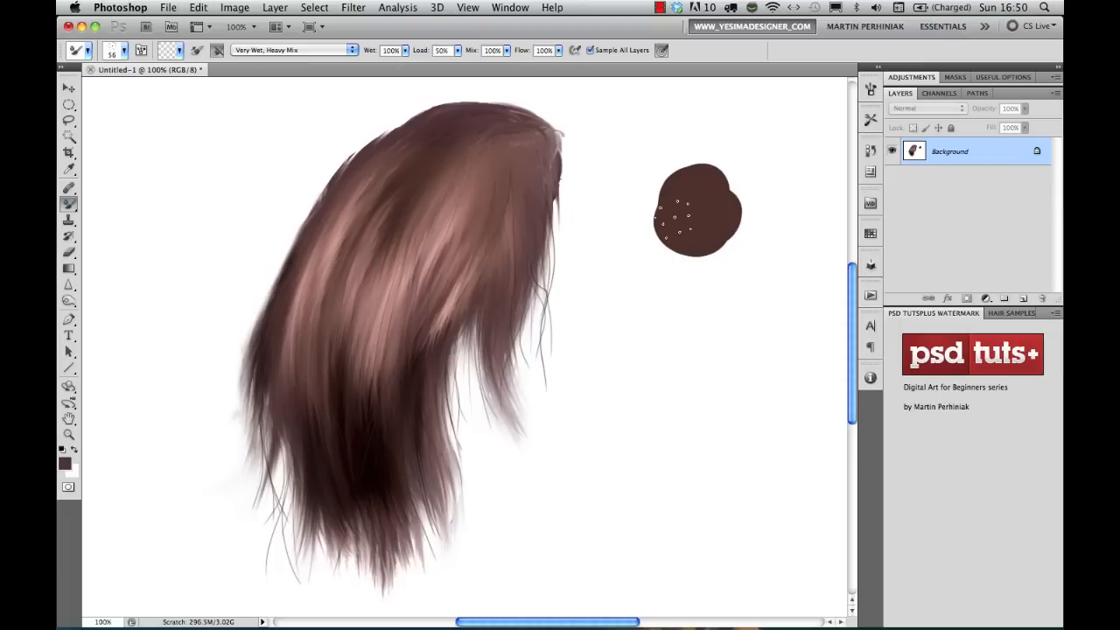
pyautogui.moveTo(661, 246)
pyautogui.mouseDown()
pyautogui.moveTo(643, 311)
pyautogui.moveTo(667, 267)
pyautogui.mouseUp()
pyautogui.moveTo(683, 226); pyautogui.dragTo(658, 282)
pyautogui.moveTo(665, 203); pyautogui.dragTo(641, 306)
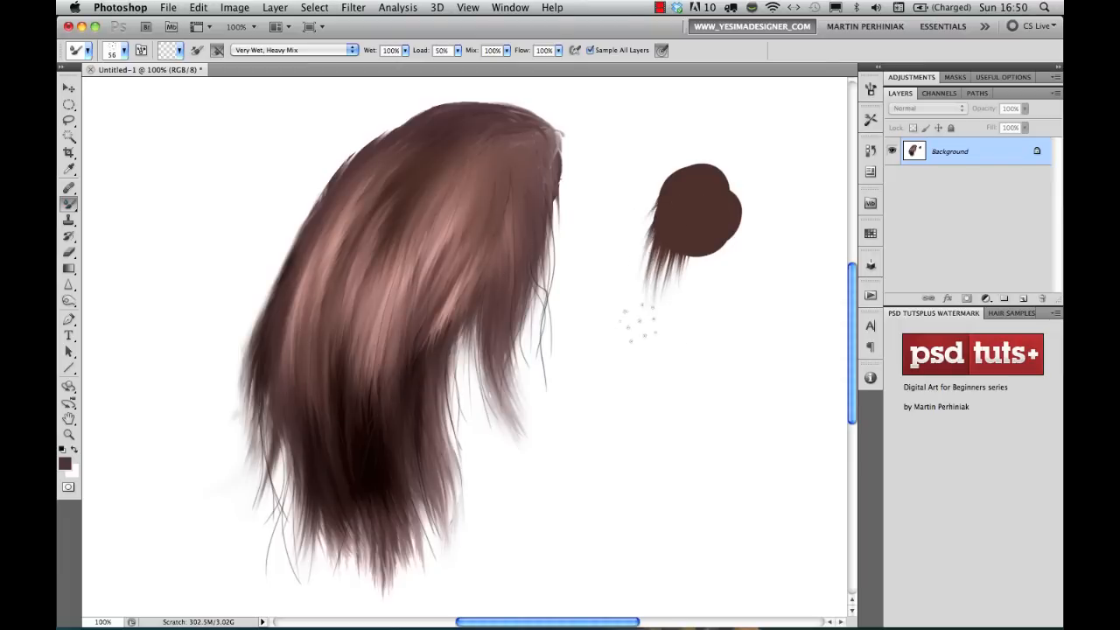
pyautogui.moveTo(655, 224)
pyautogui.mouseDown()
pyautogui.moveTo(674, 262)
pyautogui.moveTo(657, 290)
pyautogui.mouseUp()
pyautogui.moveTo(705, 230)
pyautogui.mouseDown()
pyautogui.moveTo(656, 319)
pyautogui.moveTo(690, 305)
pyautogui.moveTo(709, 230)
pyautogui.moveTo(646, 313)
pyautogui.moveTo(704, 235)
pyautogui.moveTo(670, 273)
pyautogui.moveTo(651, 330)
pyautogui.moveTo(688, 234)
pyautogui.moveTo(652, 317)
pyautogui.mouseUp()
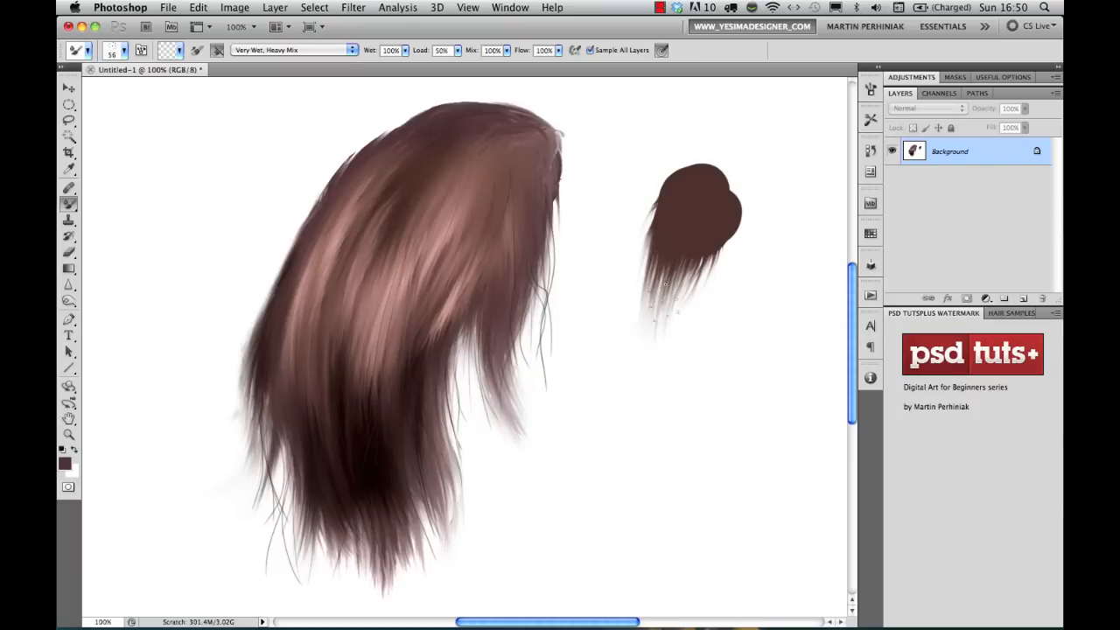
pyautogui.moveTo(658, 240); pyautogui.dragTo(646, 315)
pyautogui.moveTo(675, 220)
pyautogui.mouseDown()
pyautogui.moveTo(657, 350)
pyautogui.moveTo(660, 239)
pyautogui.moveTo(678, 243)
pyautogui.moveTo(655, 320)
pyautogui.mouseUp()
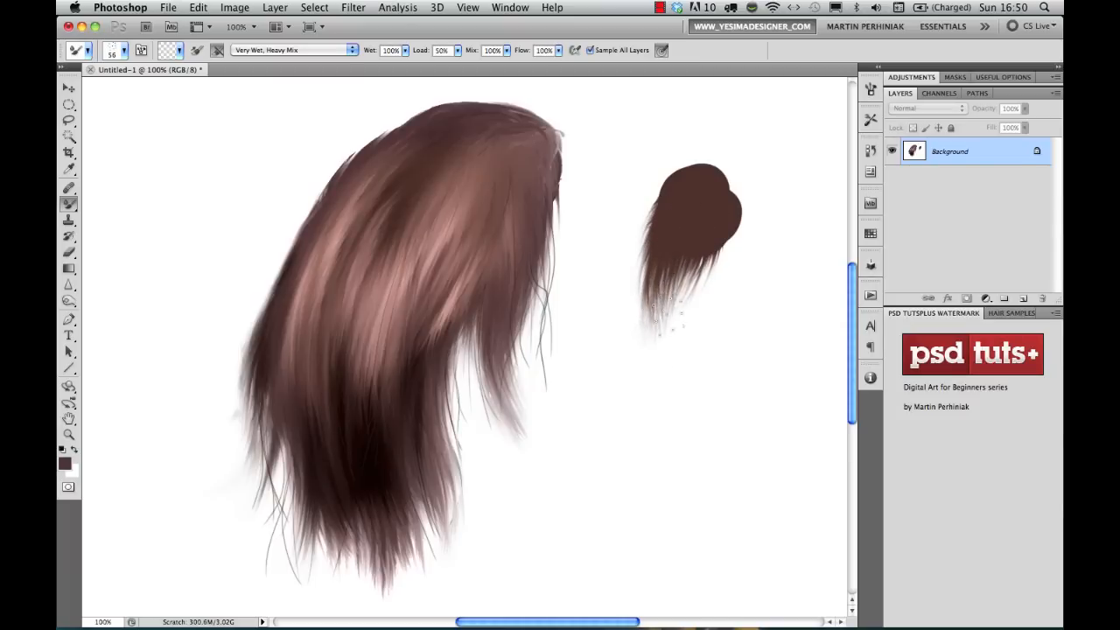
pyautogui.moveTo(670, 244); pyautogui.dragTo(667, 306)
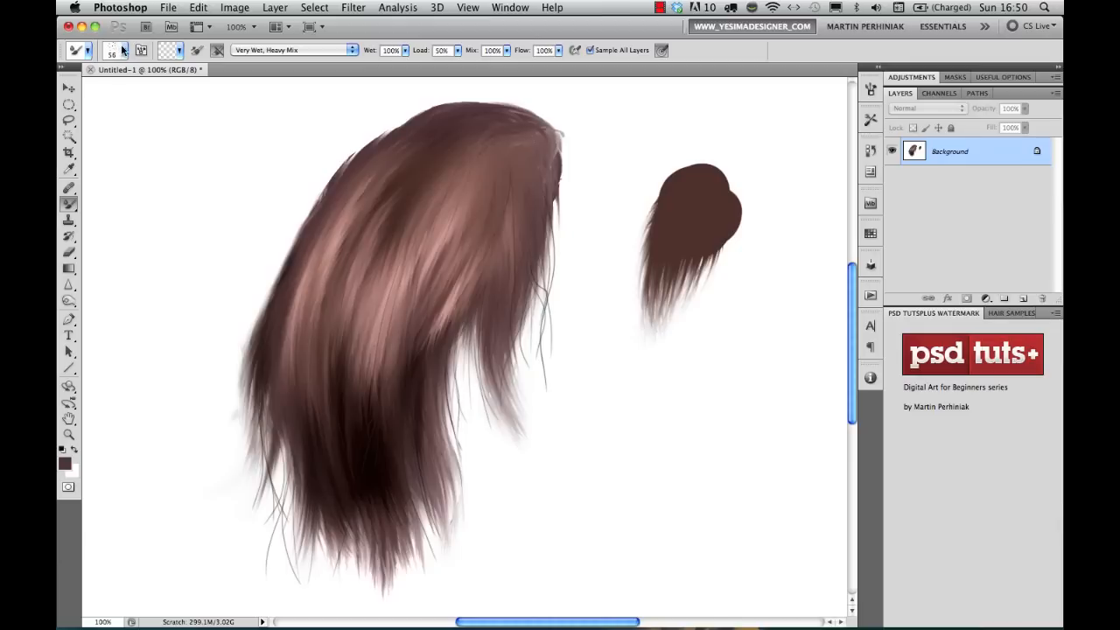
# - Choose the 141 px scattered-dots tip for the Brush Tool and stamp it once on the blank canvas beside the large hair painting
pyautogui.click(123, 53)
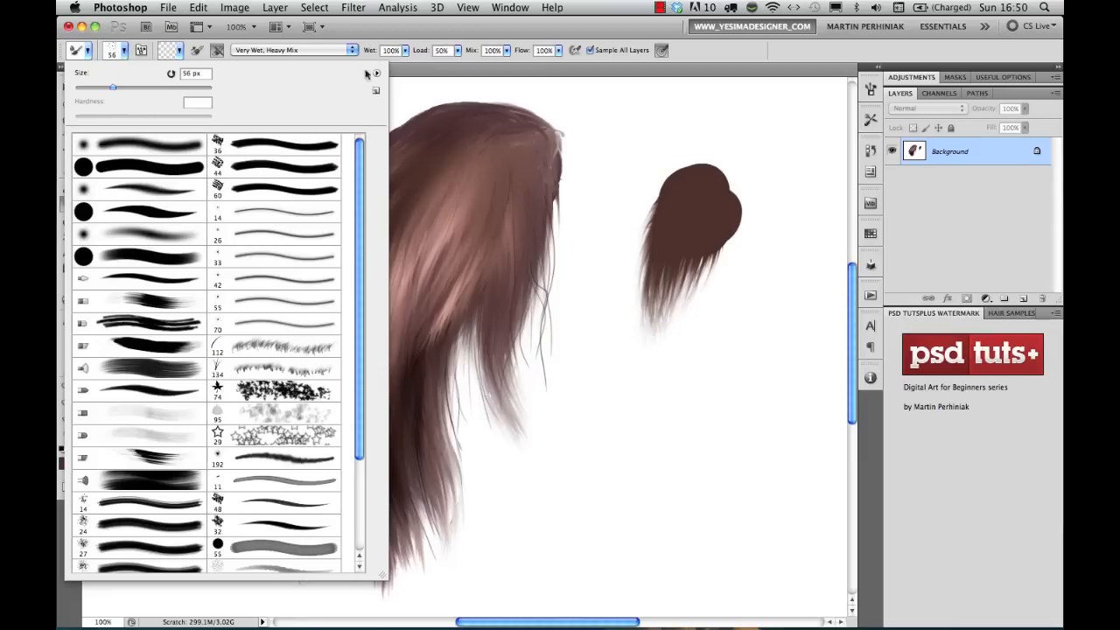
pyautogui.click(382, 28)
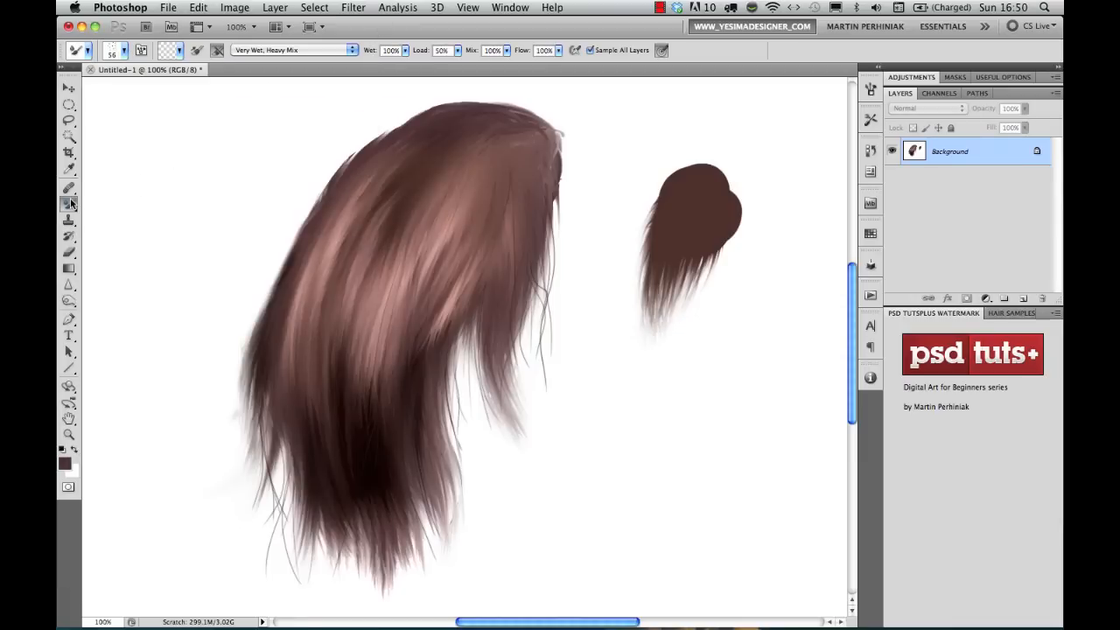
pyautogui.moveTo(69, 203); pyautogui.dragTo(103, 206)
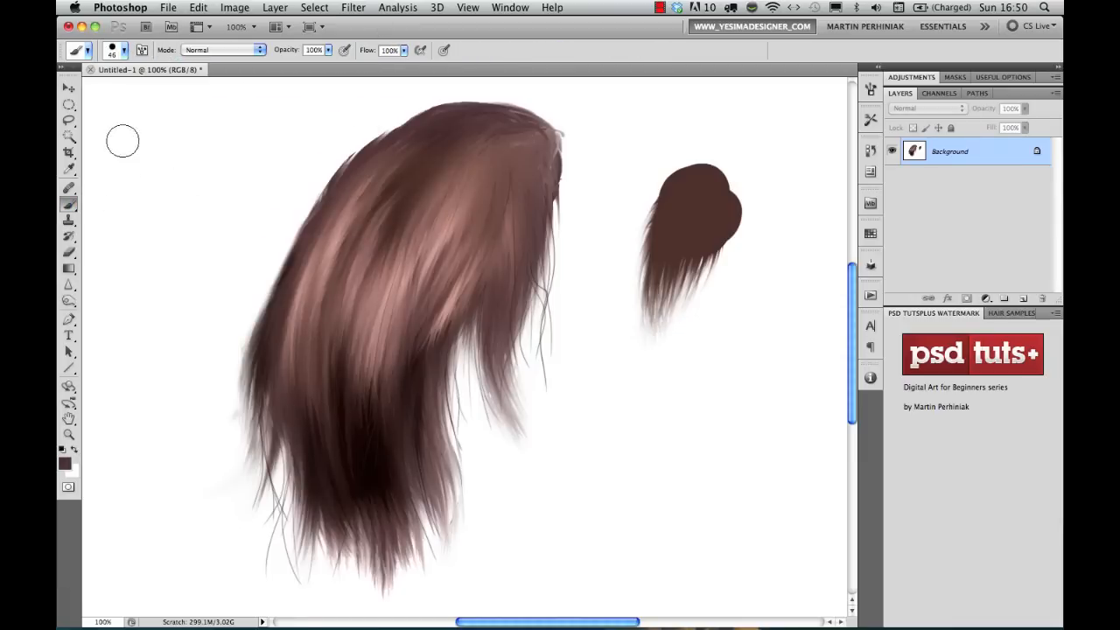
pyautogui.click(124, 51)
pyautogui.moveTo(359, 252); pyautogui.dragTo(352, 399)
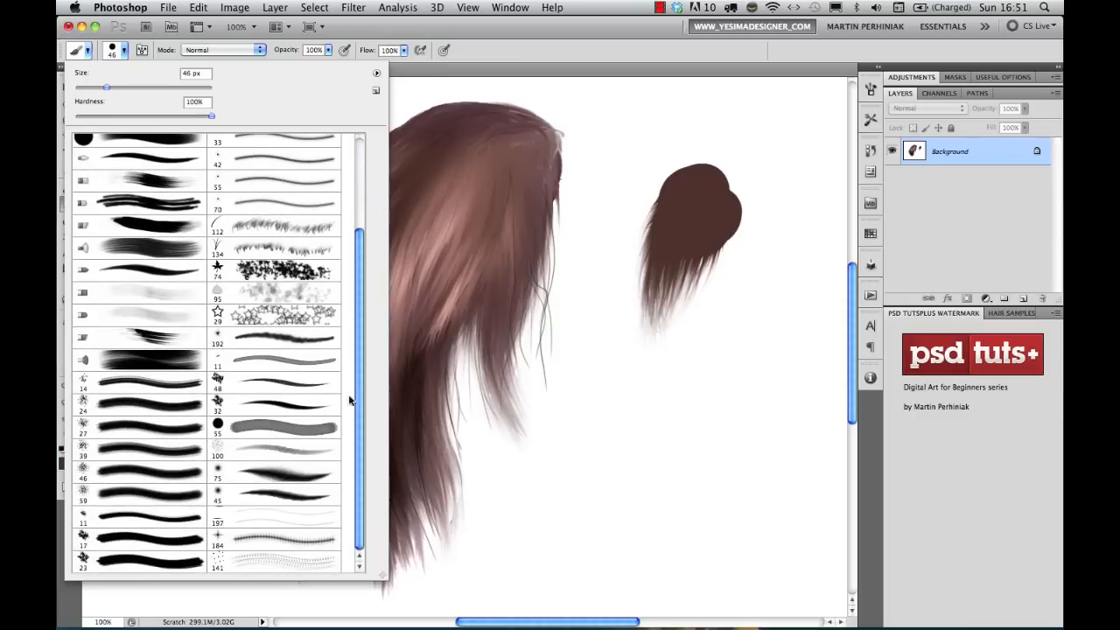
pyautogui.click(272, 560)
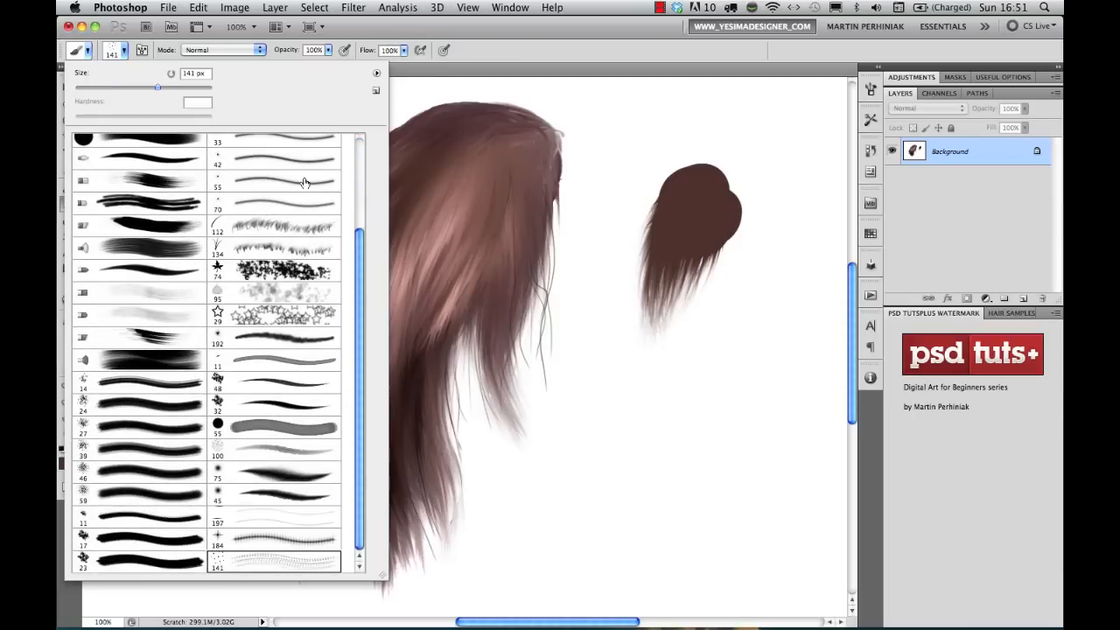
pyautogui.click(476, 50)
pyautogui.click(198, 200)
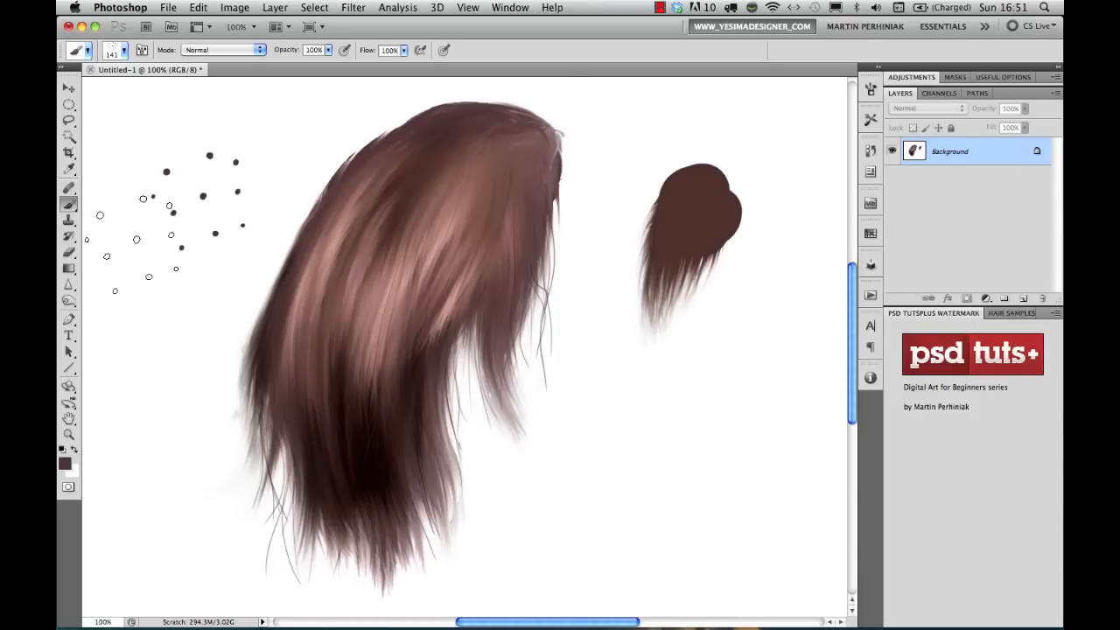
# - Return to the Mixer Brush Tool and set its brush tip spacing to 1%
pyautogui.moveTo(69, 204); pyautogui.dragTo(112, 249)
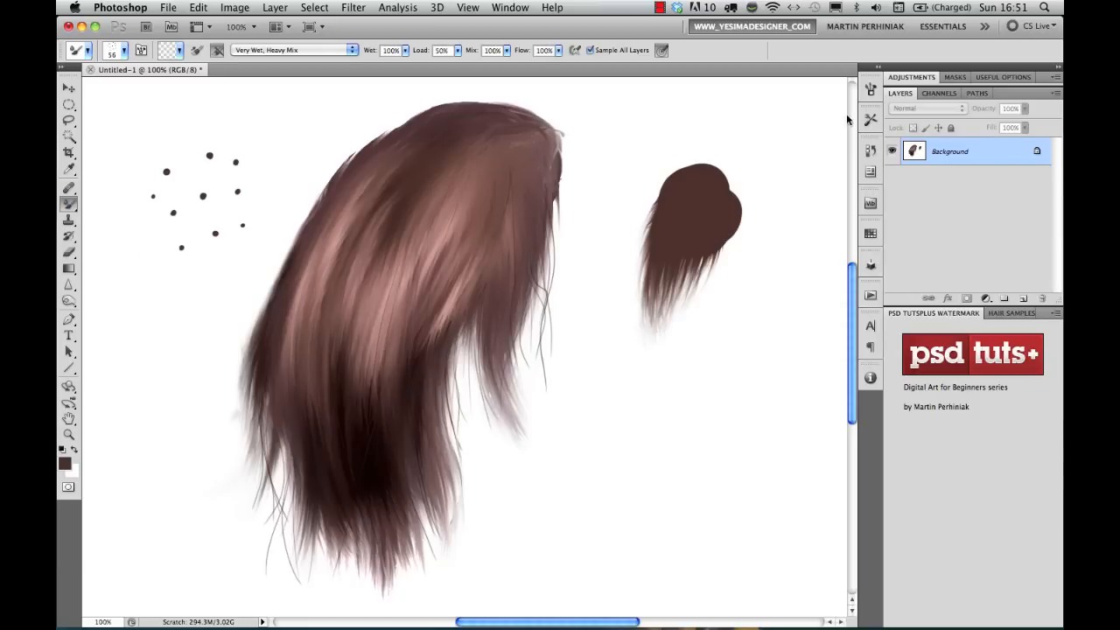
pyautogui.click(870, 88)
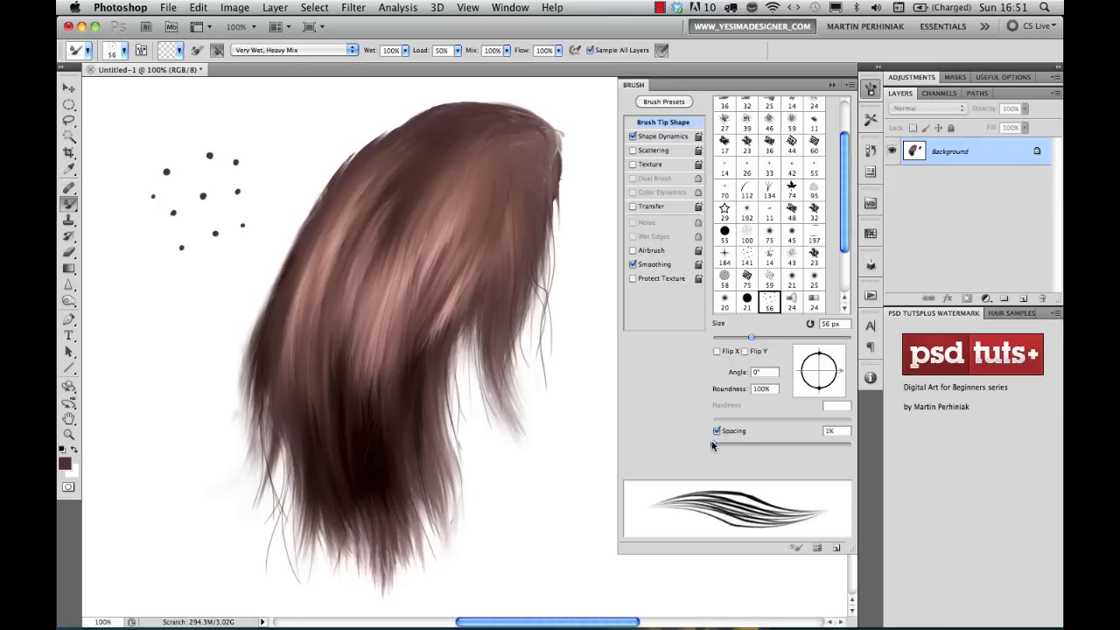
pyautogui.moveTo(713, 446)
pyautogui.mouseDown()
pyautogui.moveTo(741, 446)
pyautogui.moveTo(700, 444)
pyautogui.mouseUp()
pyautogui.click(870, 89)
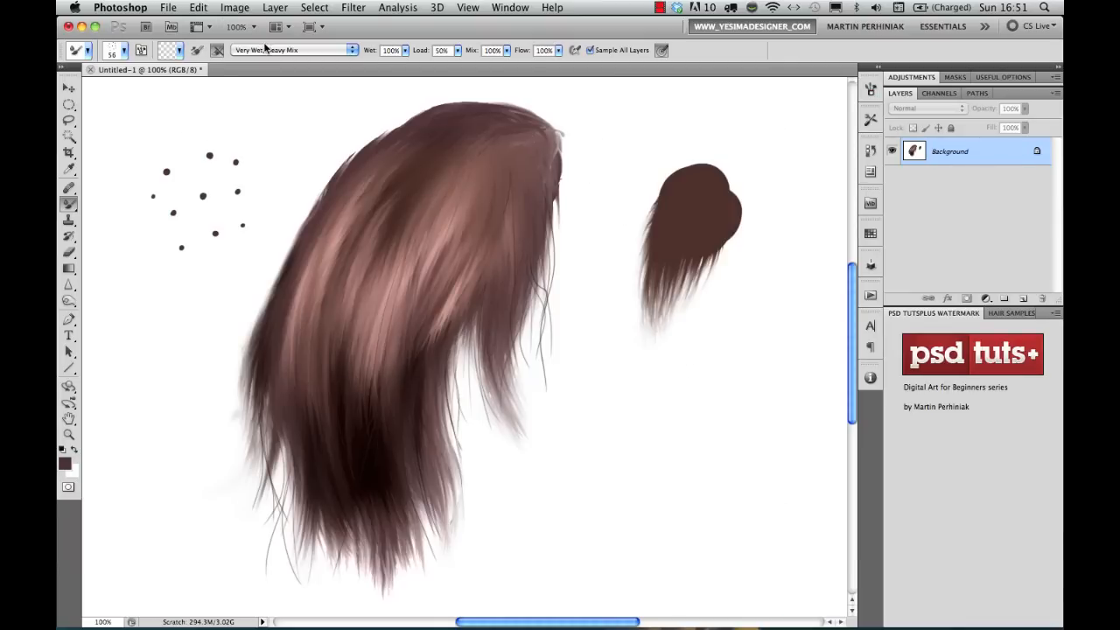
pyautogui.click(196, 51)
pyautogui.click(196, 51)
# - Smear more and longer strands downward from the brown blob with the 56 px Mixer Brush
pyautogui.moveTo(705, 212); pyautogui.dragTo(761, 280)
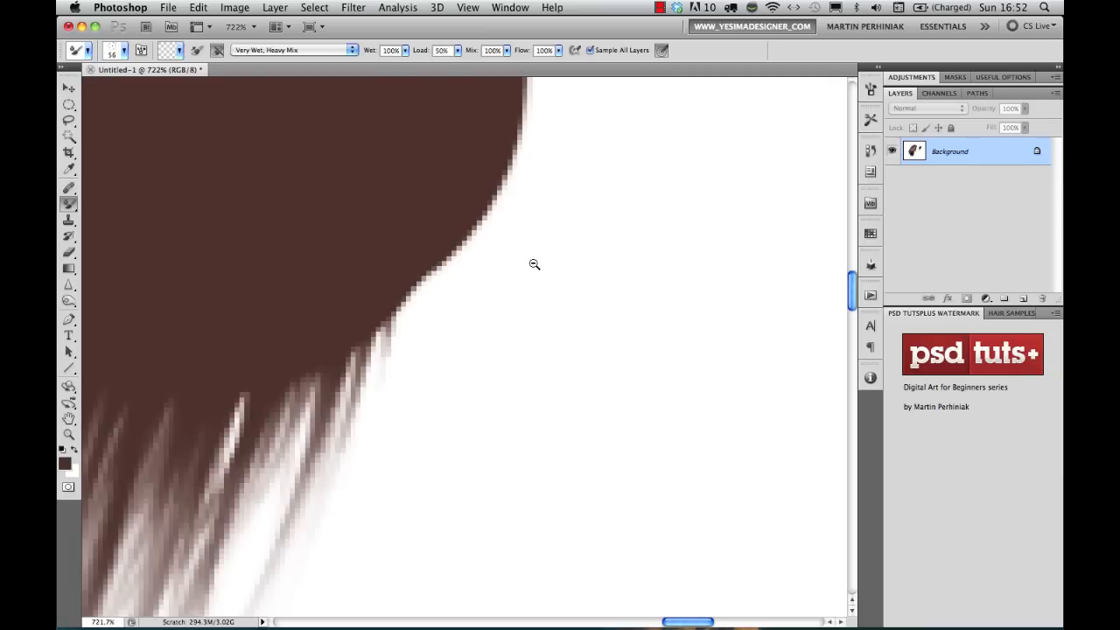
pyautogui.press('super+1')
pyautogui.moveTo(512, 308)
pyautogui.mouseDown()
pyautogui.moveTo(480, 380)
pyautogui.moveTo(501, 302)
pyautogui.moveTo(466, 400)
pyautogui.moveTo(503, 292)
pyautogui.moveTo(485, 393)
pyautogui.moveTo(487, 296)
pyautogui.moveTo(504, 326)
pyautogui.moveTo(475, 355)
pyautogui.moveTo(503, 300)
pyautogui.moveTo(468, 410)
pyautogui.moveTo(496, 295)
pyautogui.moveTo(479, 422)
pyautogui.mouseUp()
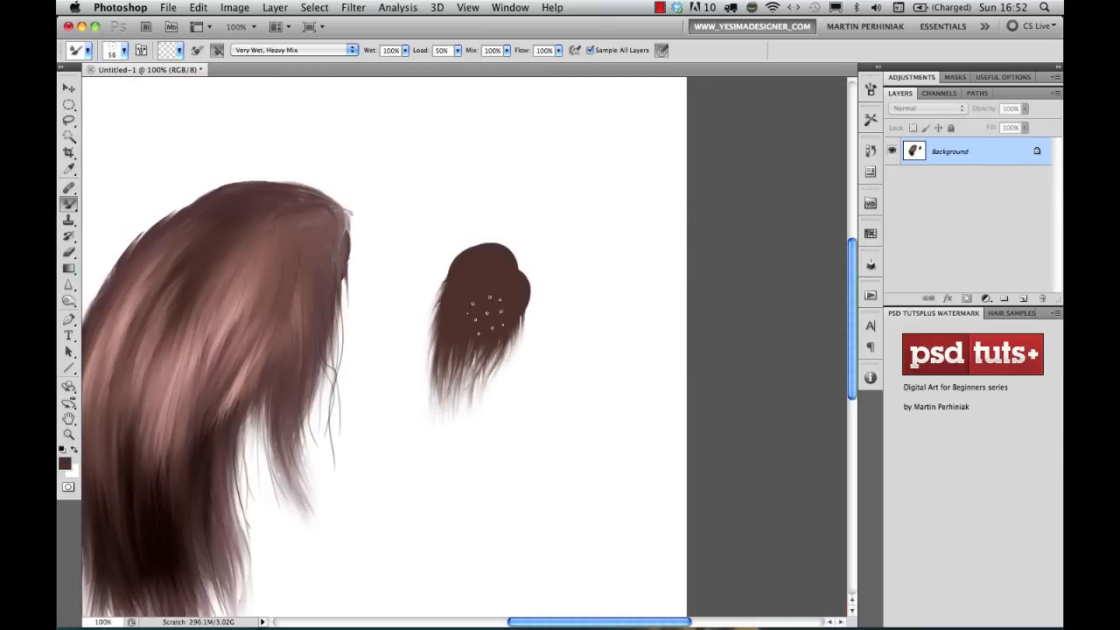
pyautogui.moveTo(487, 312)
pyautogui.mouseDown()
pyautogui.moveTo(464, 410)
pyautogui.moveTo(448, 427)
pyautogui.moveTo(473, 420)
pyautogui.moveTo(490, 357)
pyautogui.moveTo(478, 428)
pyautogui.mouseUp()
pyautogui.moveTo(464, 367)
pyautogui.mouseDown()
pyautogui.moveTo(467, 457)
pyautogui.moveTo(464, 420)
pyautogui.moveTo(451, 411)
pyautogui.moveTo(464, 442)
pyautogui.mouseUp()
pyautogui.moveTo(462, 312)
pyautogui.mouseDown()
pyautogui.moveTo(442, 442)
pyautogui.moveTo(438, 430)
pyautogui.mouseUp()
pyautogui.moveTo(472, 367)
pyautogui.mouseDown()
pyautogui.moveTo(468, 477)
pyautogui.moveTo(475, 442)
pyautogui.mouseUp()
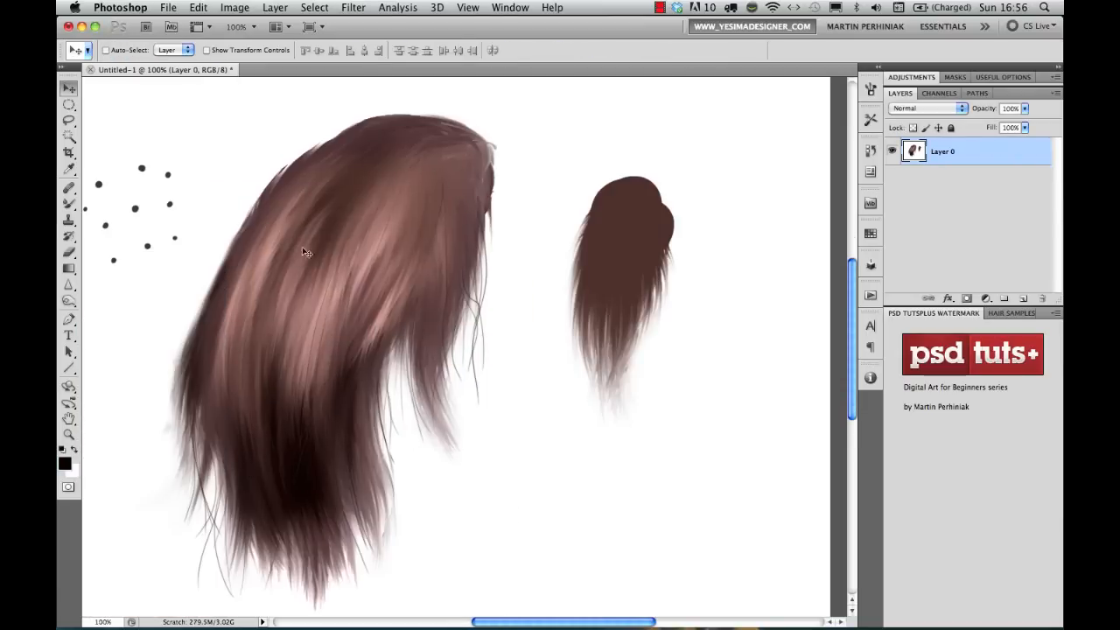
pyautogui.moveTo(301, 331); pyautogui.dragTo(399, 260)
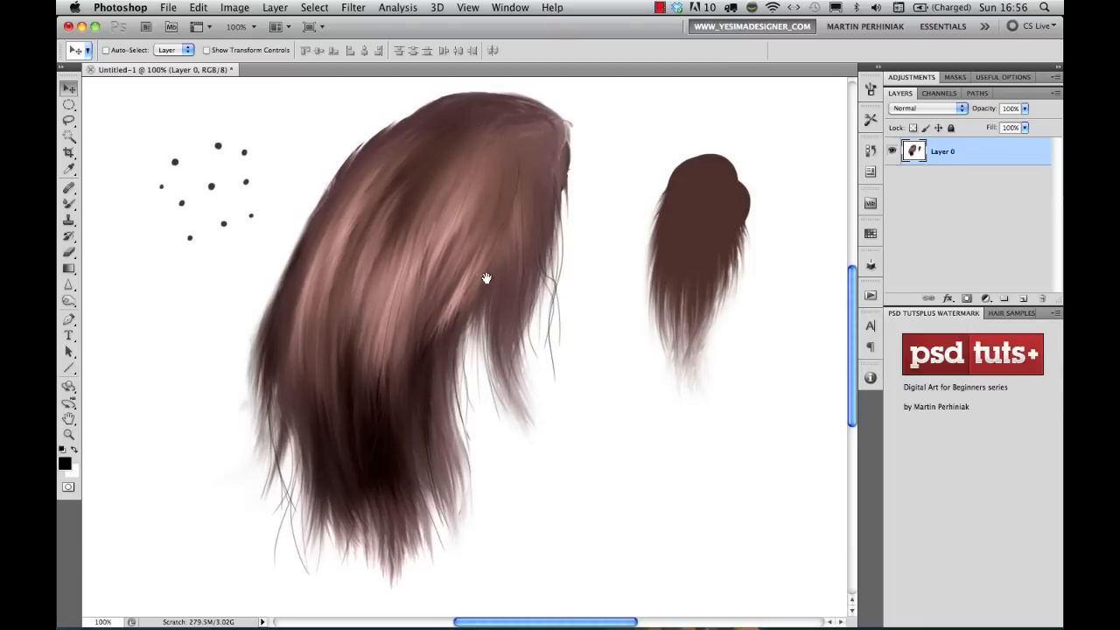
pyautogui.moveTo(487, 277); pyautogui.dragTo(493, 292)
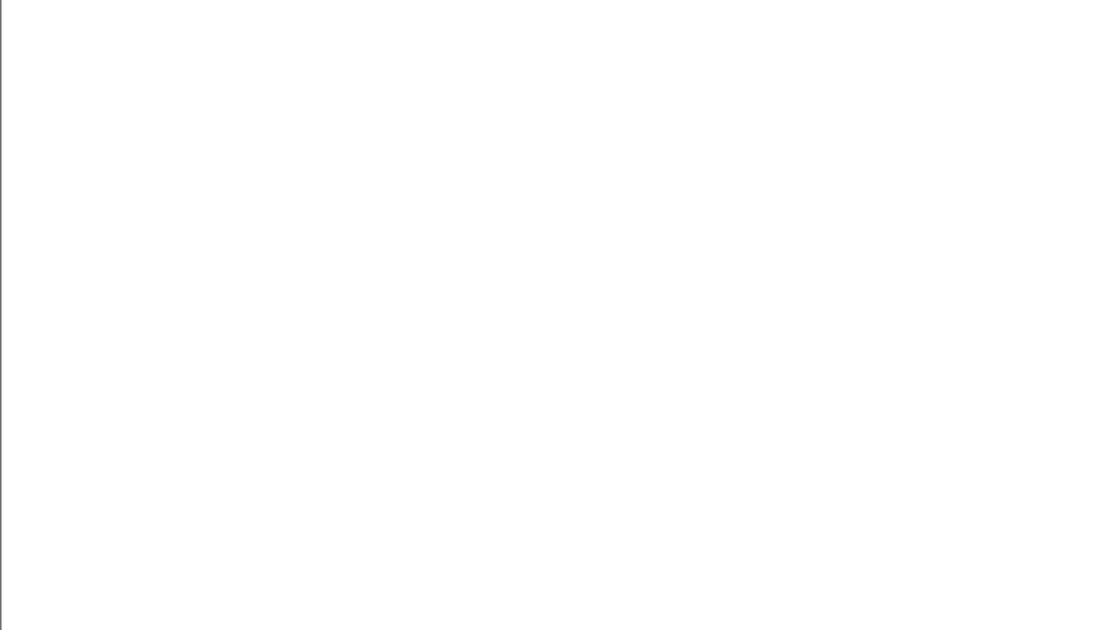
# - Paint a solid grey-brown curved hair shape on the empty canvas, with a smooth outer edge and tapered strands at its lower end
pyautogui.moveTo(525, 5)
pyautogui.mouseDown()
pyautogui.moveTo(449, 105)
pyautogui.moveTo(453, 188)
pyautogui.moveTo(618, 26)
pyautogui.moveTo(508, 482)
pyautogui.moveTo(528, 330)
pyautogui.moveTo(687, 87)
pyautogui.moveTo(607, 251)
pyautogui.moveTo(706, 46)
pyautogui.moveTo(687, 16)
pyautogui.moveTo(657, 16)
pyautogui.moveTo(694, 36)
pyautogui.moveTo(665, 49)
pyautogui.moveTo(692, 30)
pyautogui.moveTo(702, 95)
pyautogui.mouseUp()
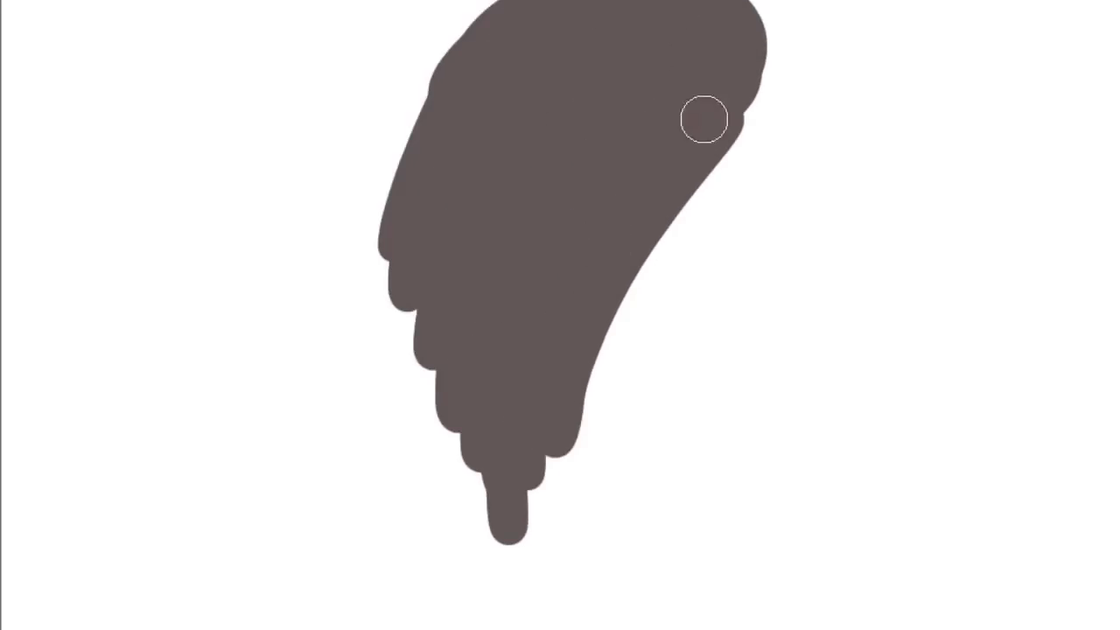
pyautogui.moveTo(705, 119); pyautogui.dragTo(778, 19)
pyautogui.moveTo(441, 317)
pyautogui.mouseDown()
pyautogui.moveTo(482, 510)
pyautogui.moveTo(468, 515)
pyautogui.moveTo(426, 233)
pyautogui.moveTo(407, 445)
pyautogui.moveTo(446, 531)
pyautogui.mouseUp()
pyautogui.moveTo(553, 451); pyautogui.dragTo(575, 566)
pyautogui.moveTo(538, 477); pyautogui.dragTo(558, 604)
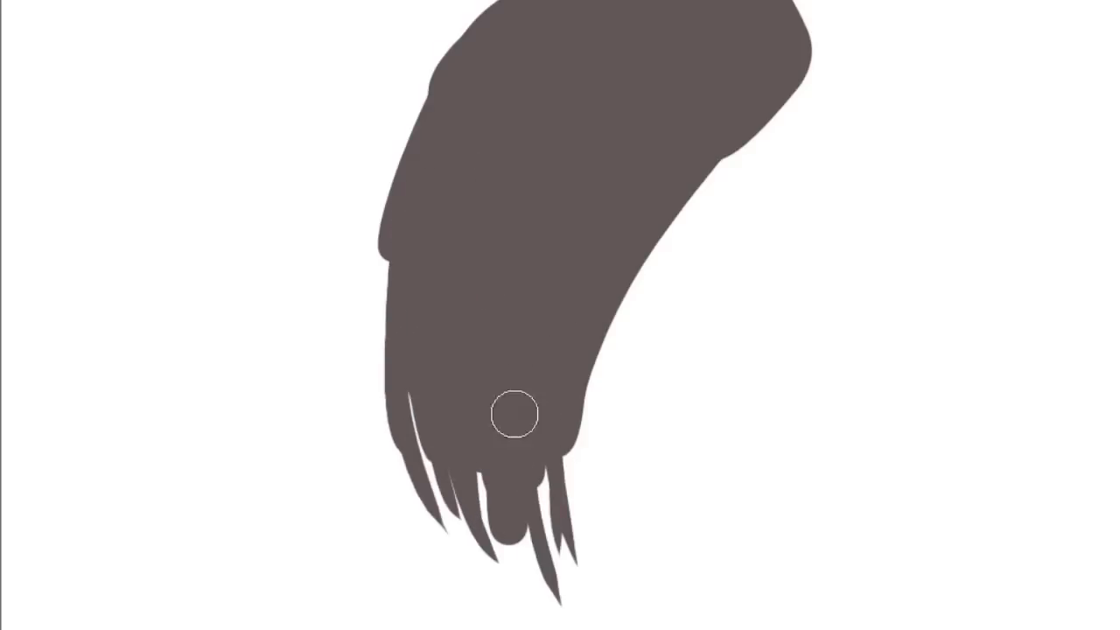
pyautogui.moveTo(514, 414); pyautogui.dragTo(534, 601)
pyautogui.moveTo(557, 378); pyautogui.dragTo(566, 595)
pyautogui.moveTo(560, 449); pyautogui.dragTo(571, 498)
pyautogui.moveTo(409, 247)
pyautogui.mouseDown()
pyautogui.moveTo(408, 437)
pyautogui.moveTo(416, 96)
pyautogui.mouseUp()
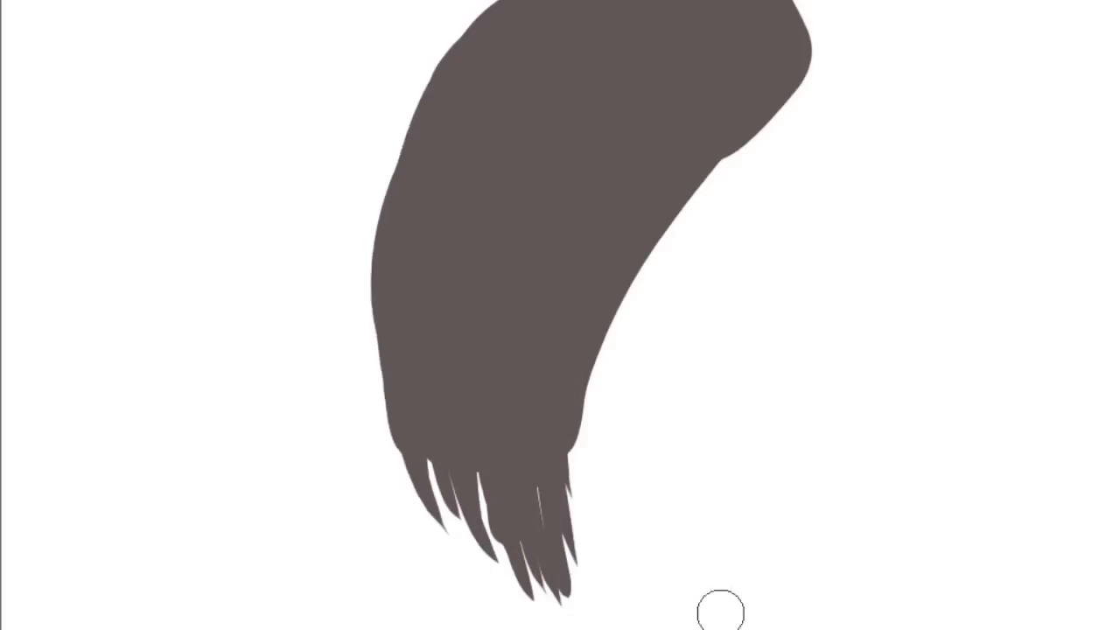
# - Smear the tapered tips at the lower end of the grey-brown shape into fine strands with the scattered-dots tip
pyautogui.press('r')
pyautogui.moveTo(435, 342); pyautogui.dragTo(481, 565)
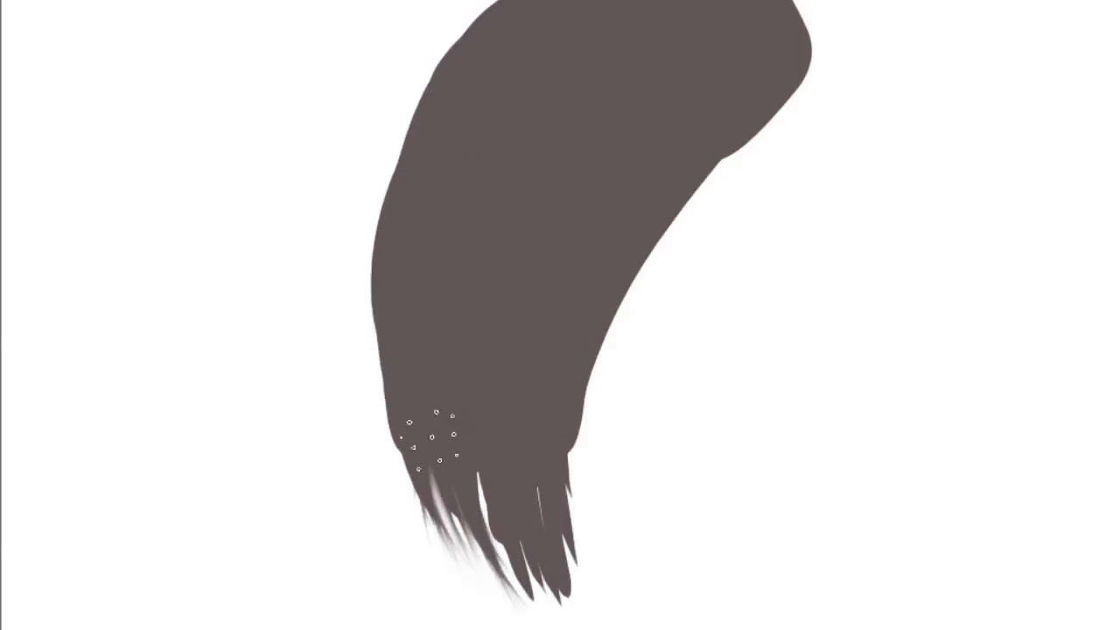